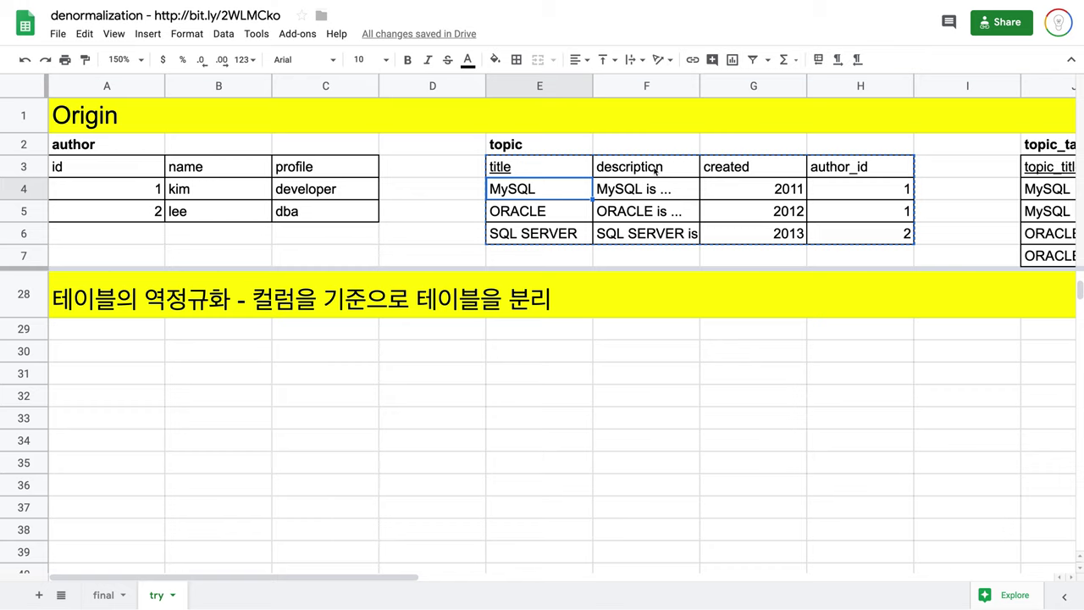
- Copy the original topic table with its heading (E2:H6) to cell A29 under the column-split section
{"action": "left_click", "coordinate": [548, 169]}
{"action": "left_click_drag", "start_coordinate": [548, 169], "coordinate": [864, 241]}
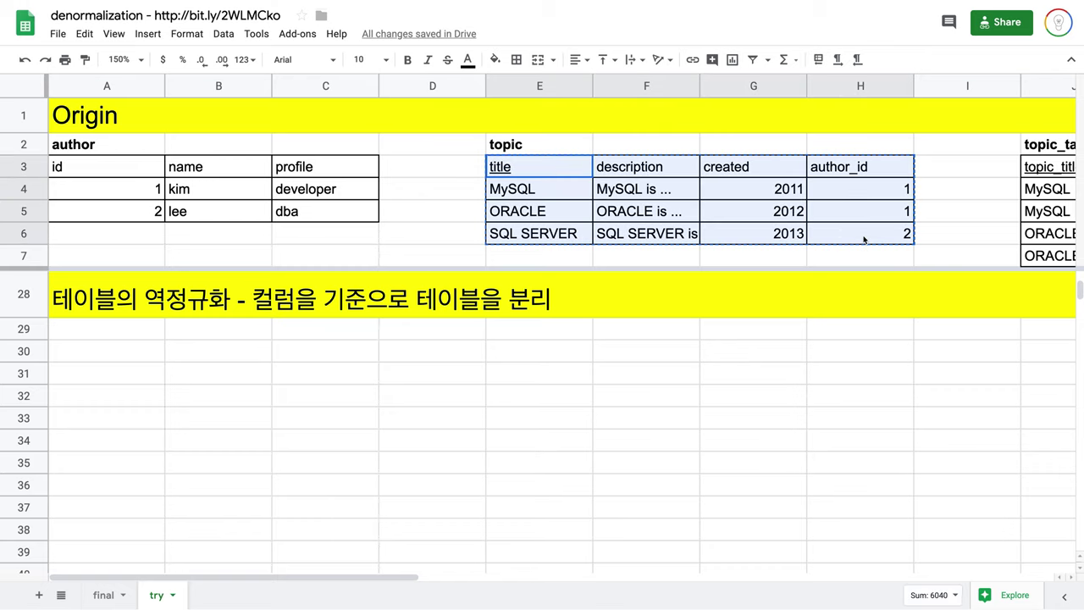
{"action": "left_click_drag", "start_coordinate": [554, 143], "coordinate": [852, 230]}
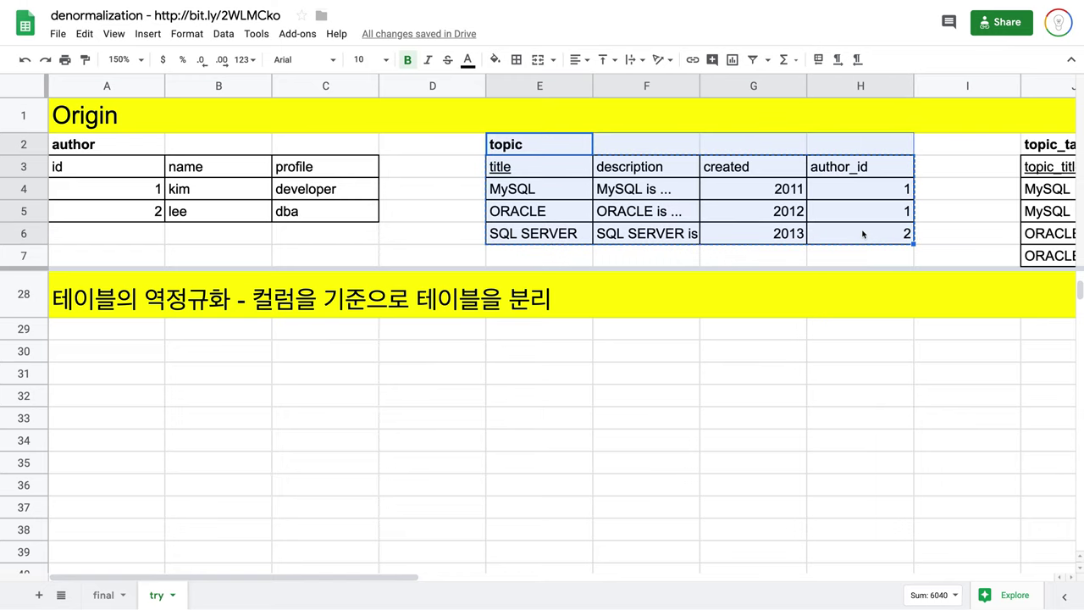
{"action": "left_click", "coordinate": [110, 329]}
{"action": "key", "text": "ctrl+v"}
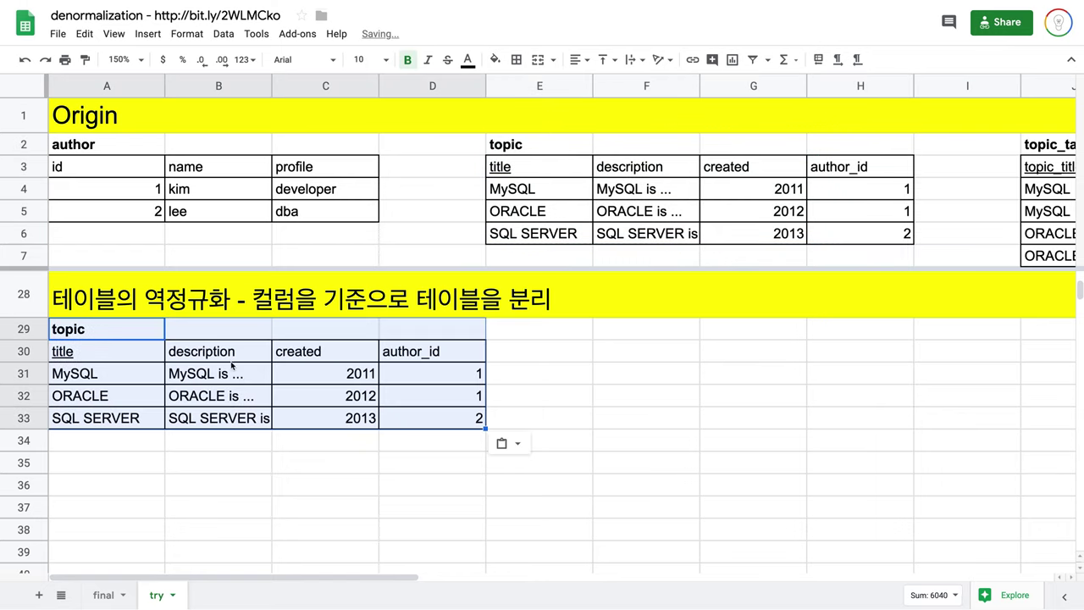
- Delete the description column cells (B30:B33) from the copied topic table, shifting the remaining cells left
{"action": "left_click", "coordinate": [229, 359]}
{"action": "left_click", "coordinate": [229, 419], "text": "shift"}
{"action": "right_click", "coordinate": [228, 419]}
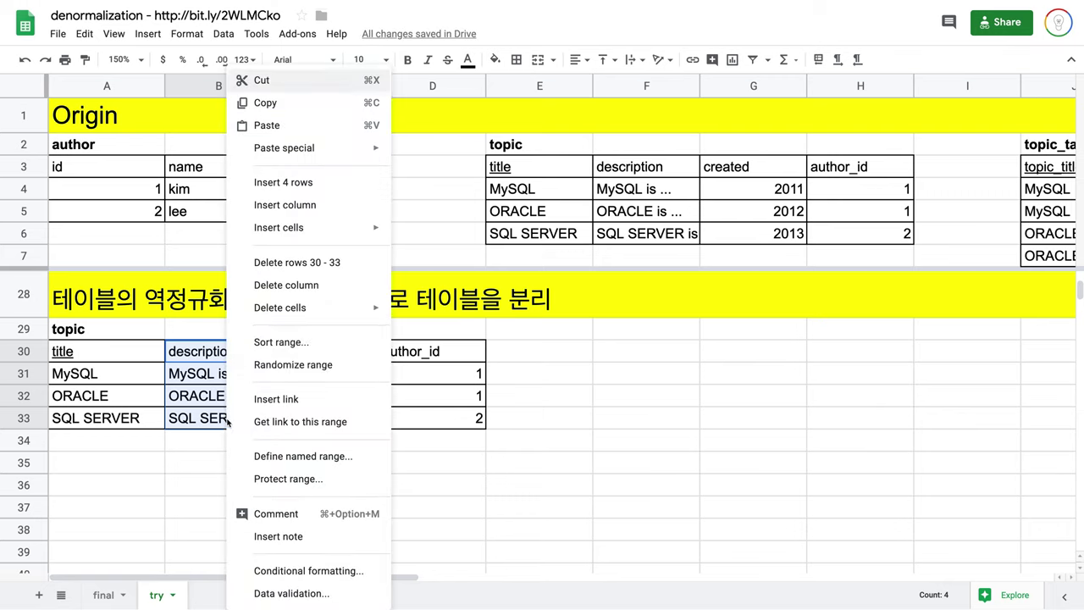
{"action": "mouse_move", "coordinate": [310, 314]}
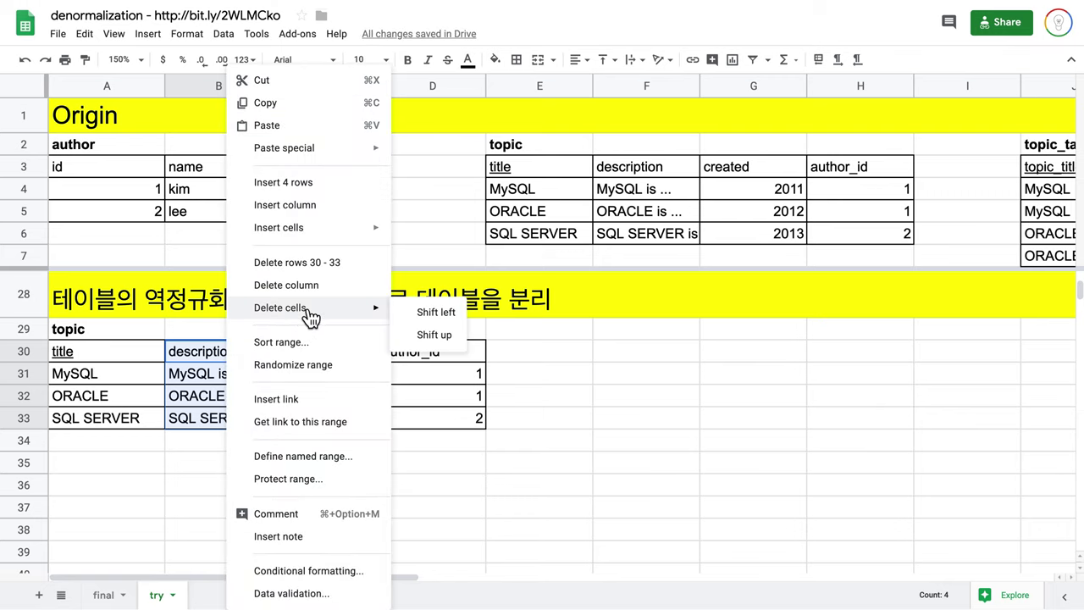
{"action": "left_click", "coordinate": [440, 309]}
{"action": "left_click", "coordinate": [430, 428]}
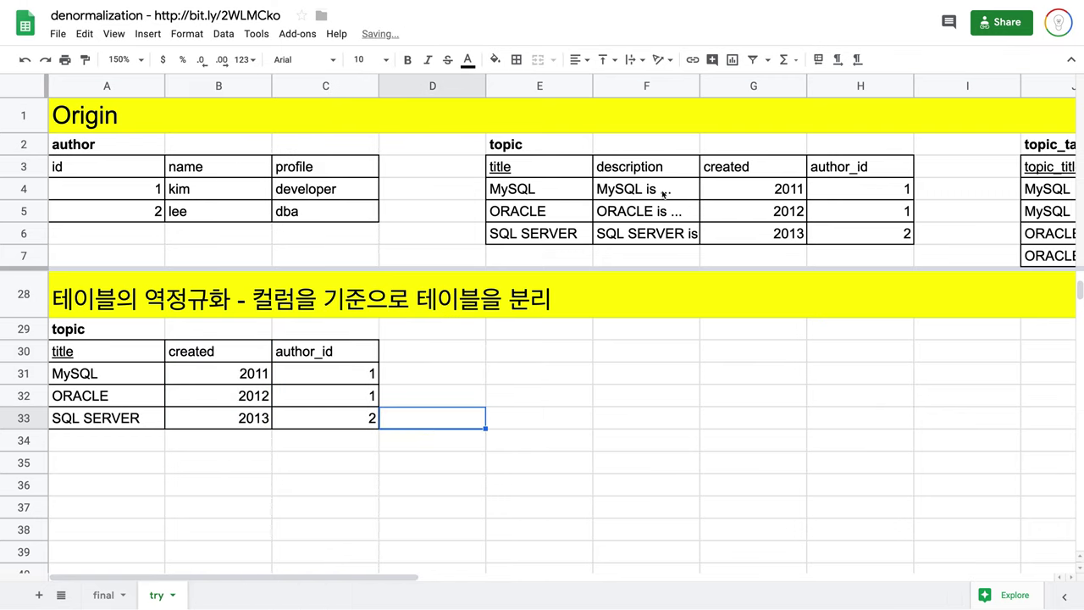
- Copy the original topic heading with its title and description columns (E2:F6) to cell E29
{"action": "left_click_drag", "start_coordinate": [535, 152], "coordinate": [664, 241]}
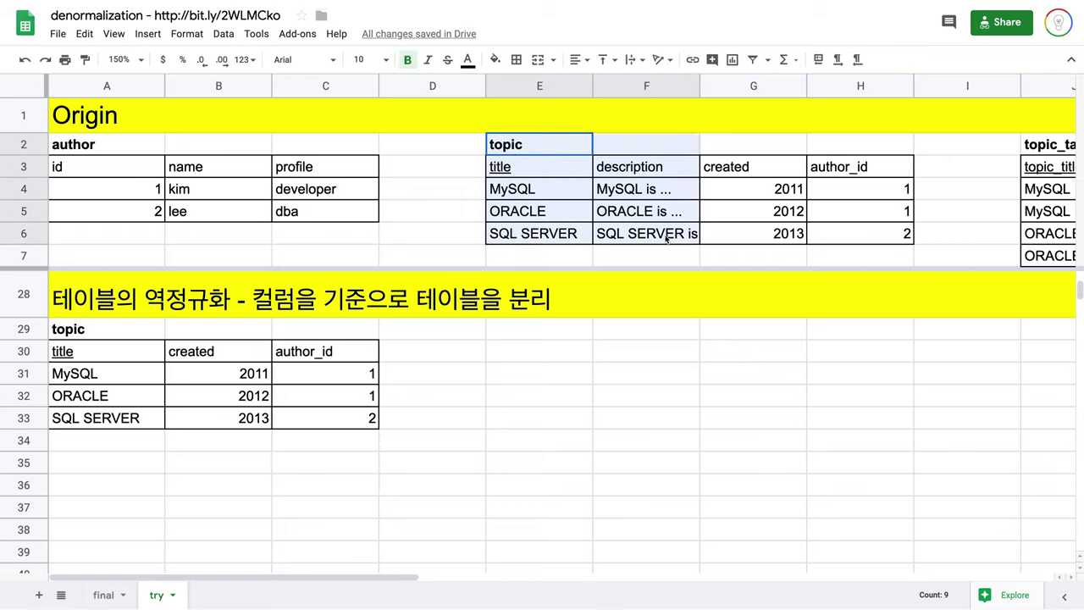
{"action": "key", "text": "ctrl+c"}
{"action": "left_click", "coordinate": [528, 332]}
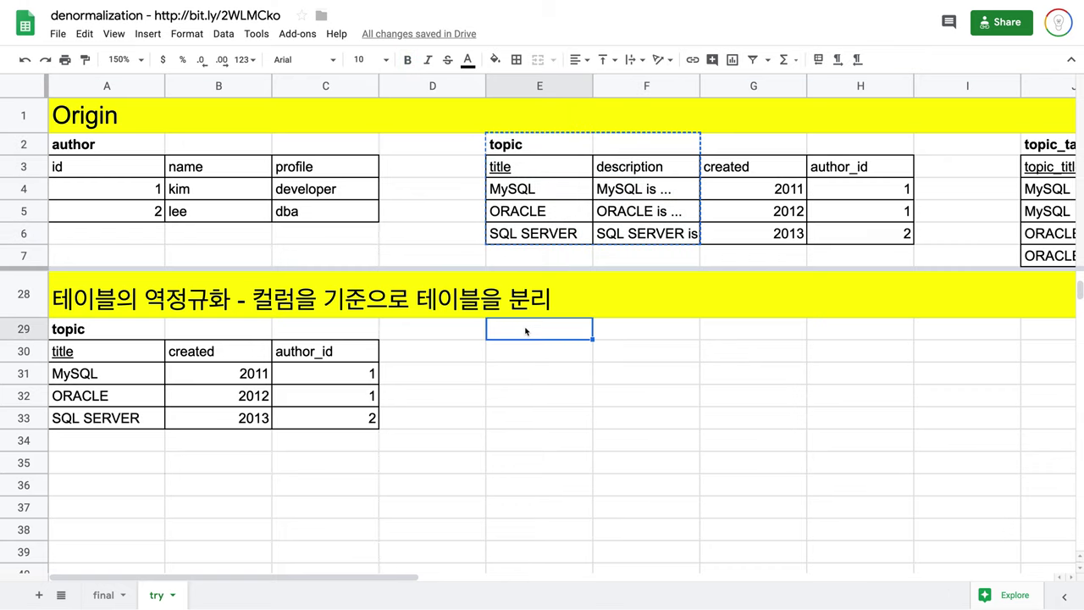
{"action": "key", "text": "ctrl+v"}
- Rename the heading of the copied title and description table in E29 to topic_description
{"action": "left_click", "coordinate": [534, 329]}
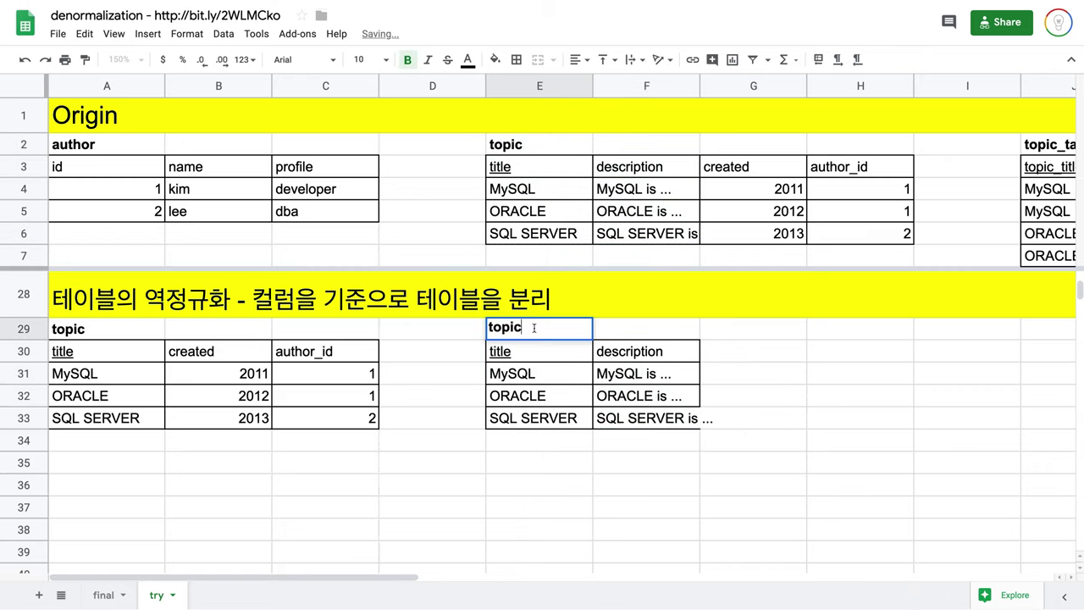
{"action": "type", "text": "_ㅇㄷ"}
{"action": "key", "text": "BackSpace"}
{"action": "key", "text": "BackSpace"}
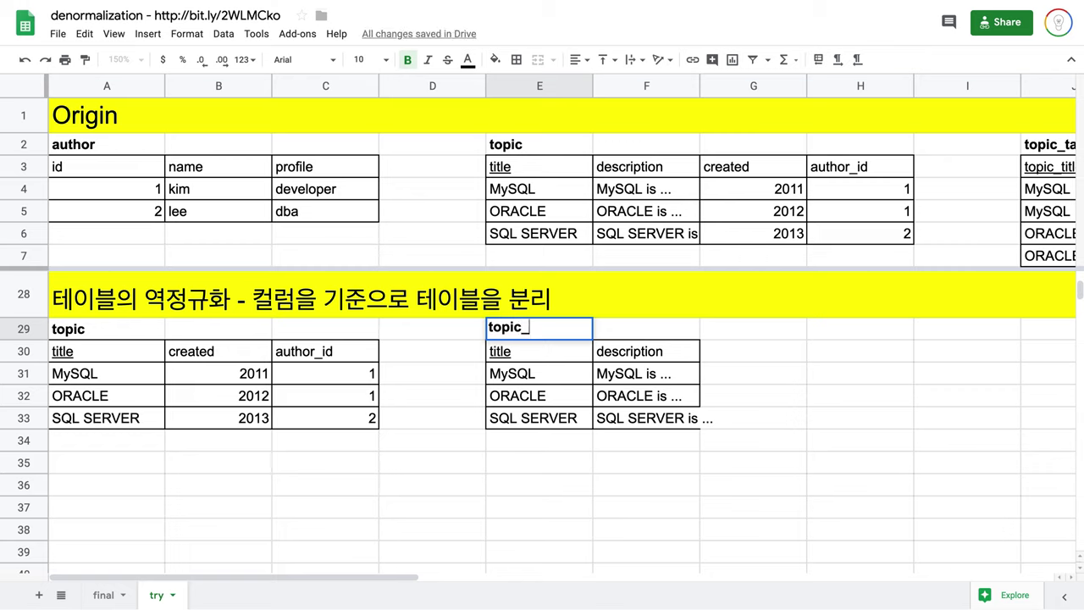
{"action": "type", "text": "description"}
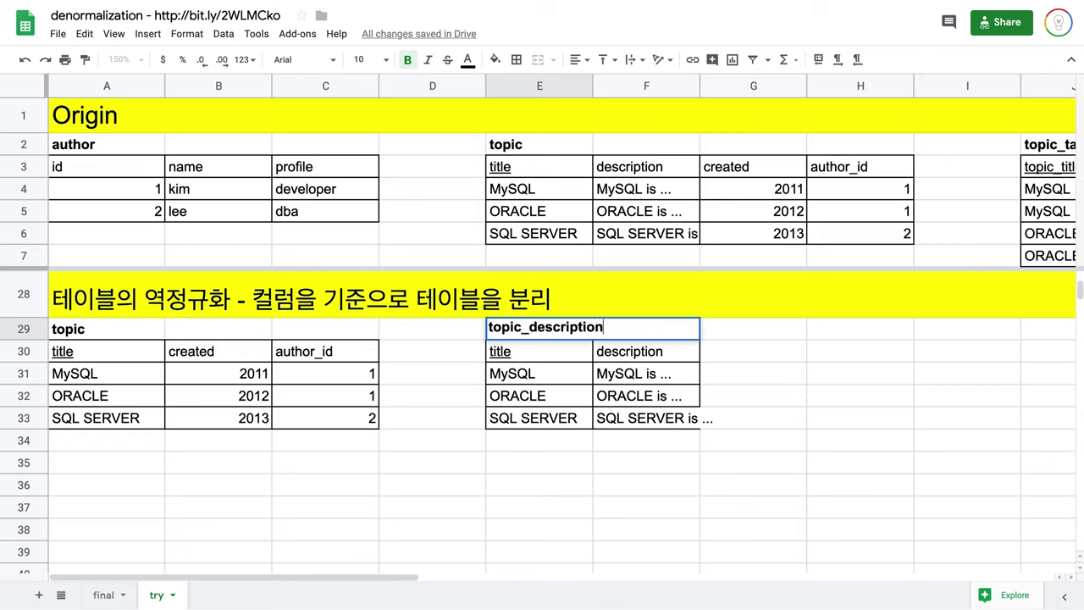
{"action": "key", "text": "Return"}
{"action": "left_click", "coordinate": [591, 449]}
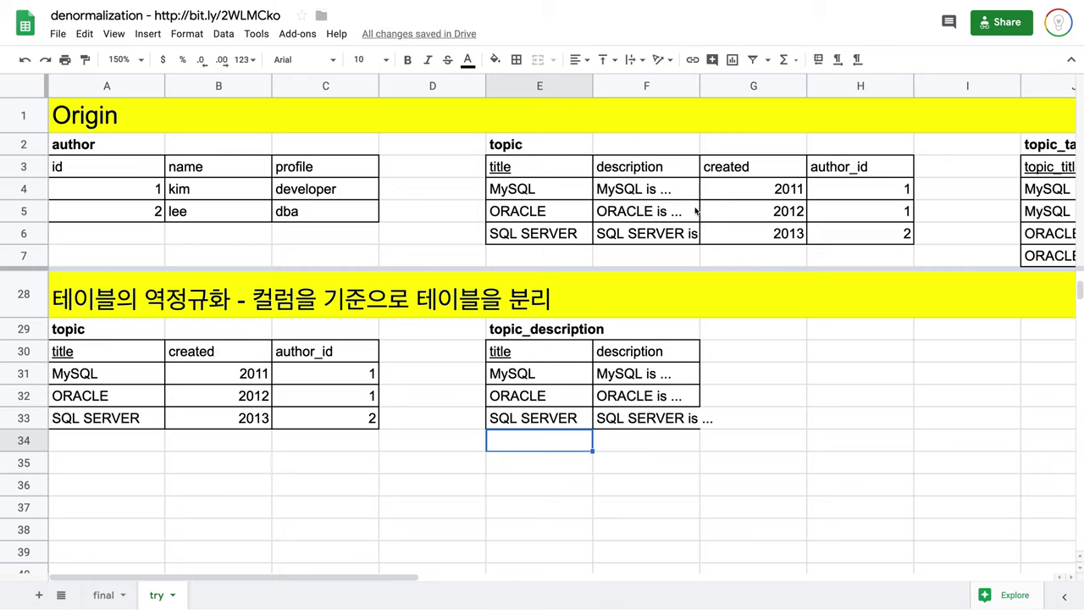
- Compare the columns of the split topic and topic_description tables and review the row-split section heading beneath them
{"action": "left_click_drag", "start_coordinate": [642, 356], "coordinate": [651, 419]}
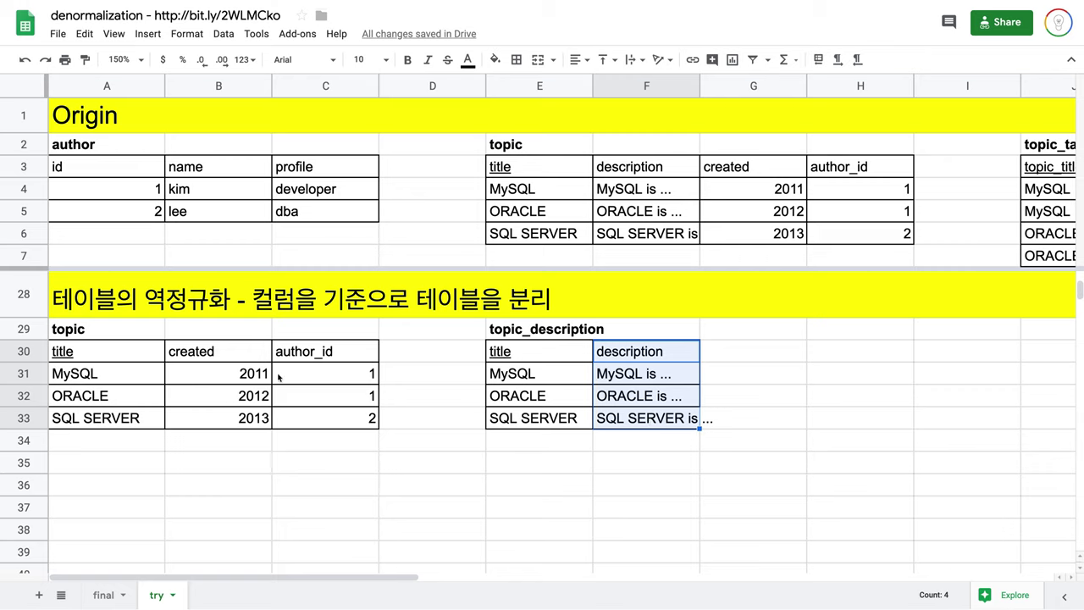
{"action": "left_click", "coordinate": [299, 357]}
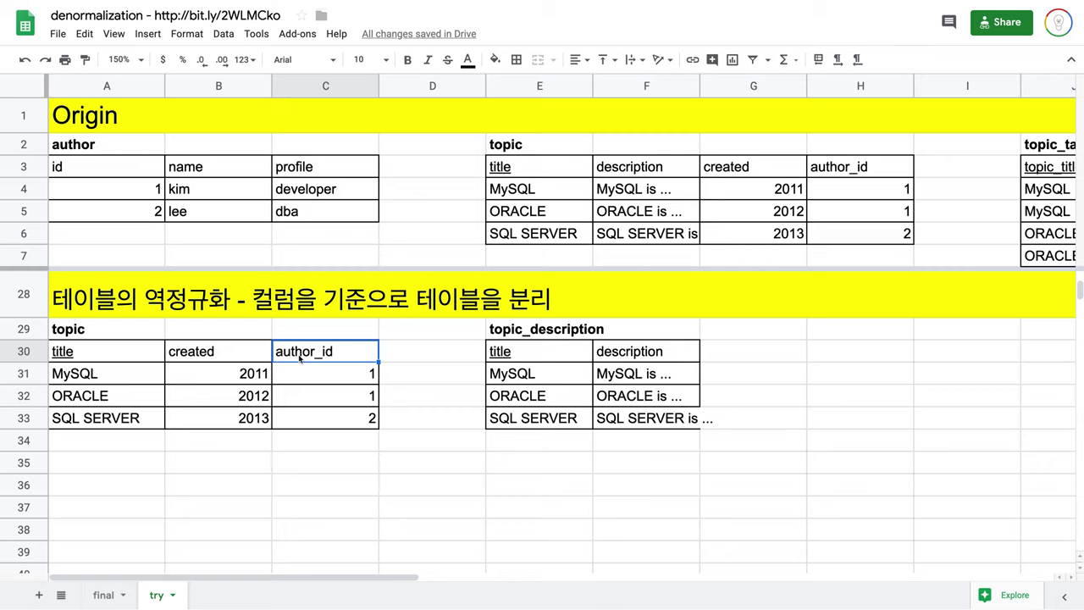
{"action": "left_click_drag", "start_coordinate": [95, 337], "coordinate": [338, 421]}
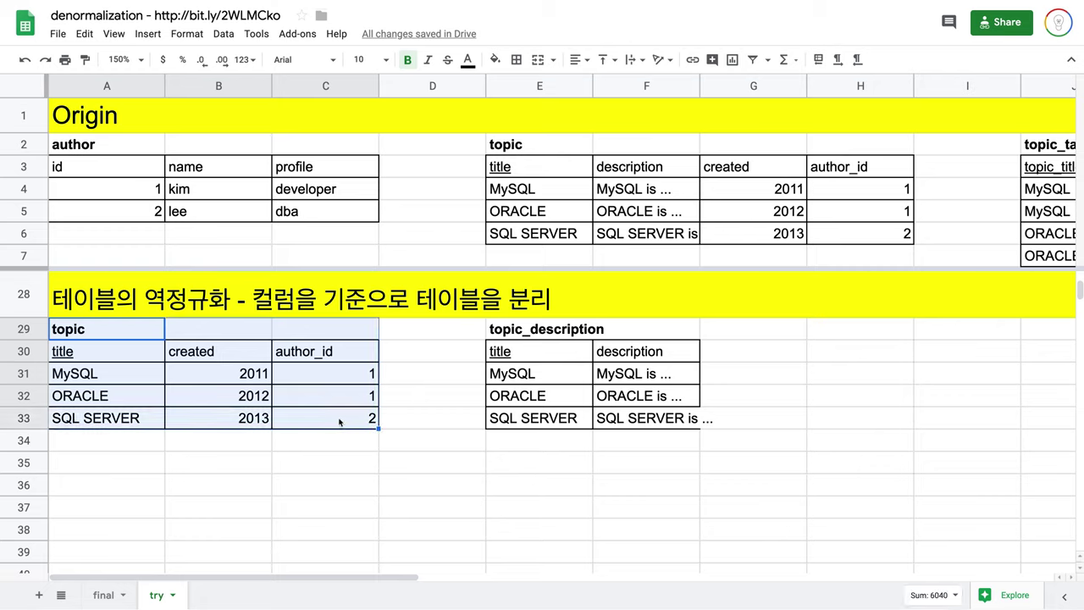
{"action": "left_click_drag", "start_coordinate": [505, 332], "coordinate": [676, 435]}
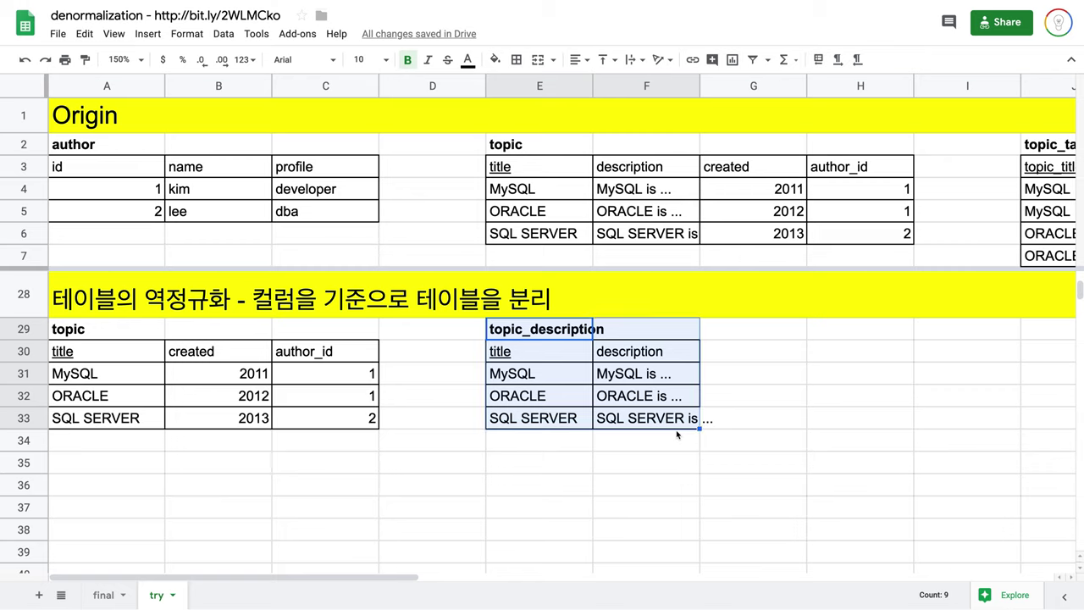
{"action": "left_click_drag", "start_coordinate": [107, 337], "coordinate": [375, 431]}
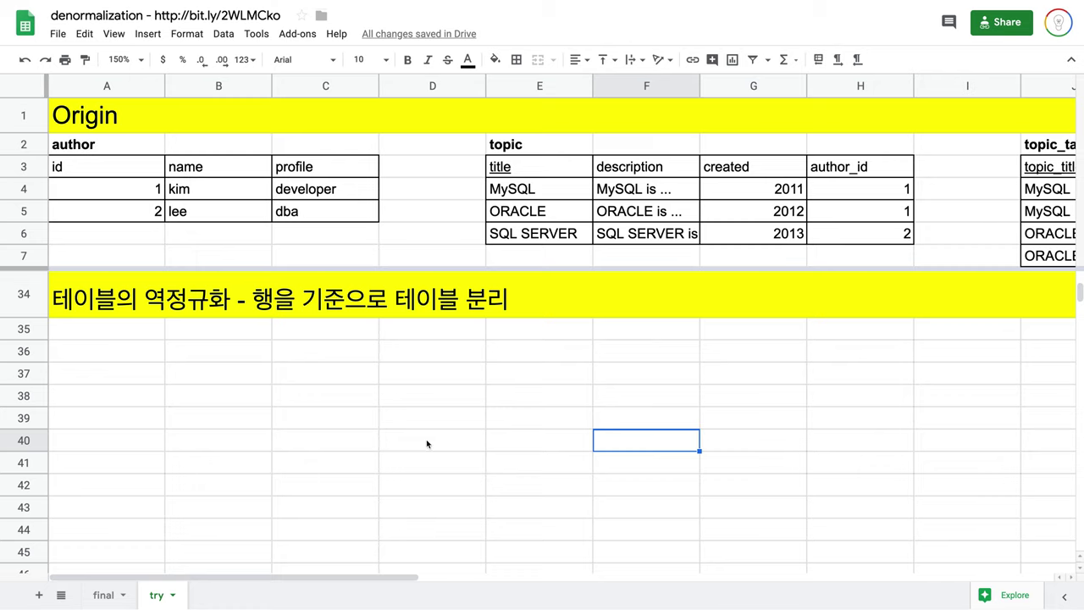
{"action": "scroll", "coordinate": [373, 415], "scroll_direction": "up", "scroll_amount": 2}
{"action": "left_click", "coordinate": [370, 415]}
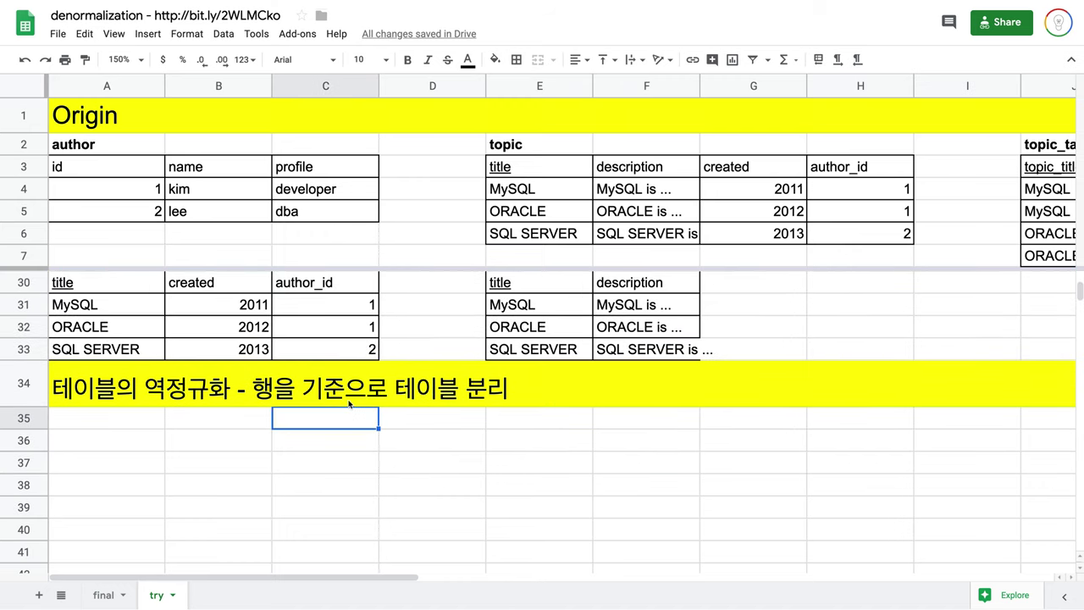
{"action": "scroll", "coordinate": [407, 415], "scroll_direction": "up", "scroll_amount": 2}
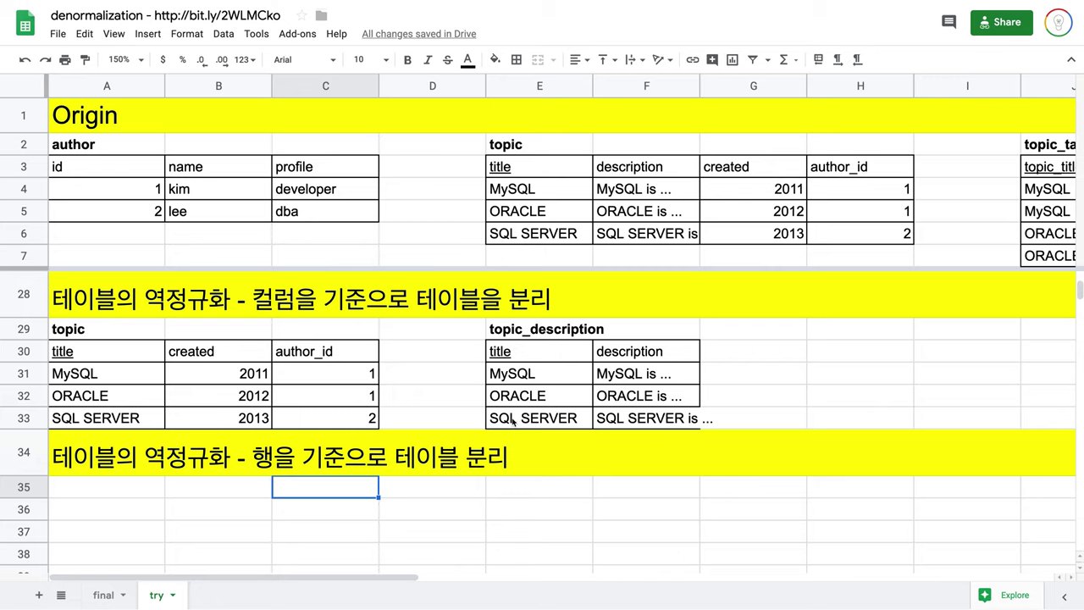
{"action": "scroll", "coordinate": [513, 421], "scroll_direction": "down", "scroll_amount": 1}
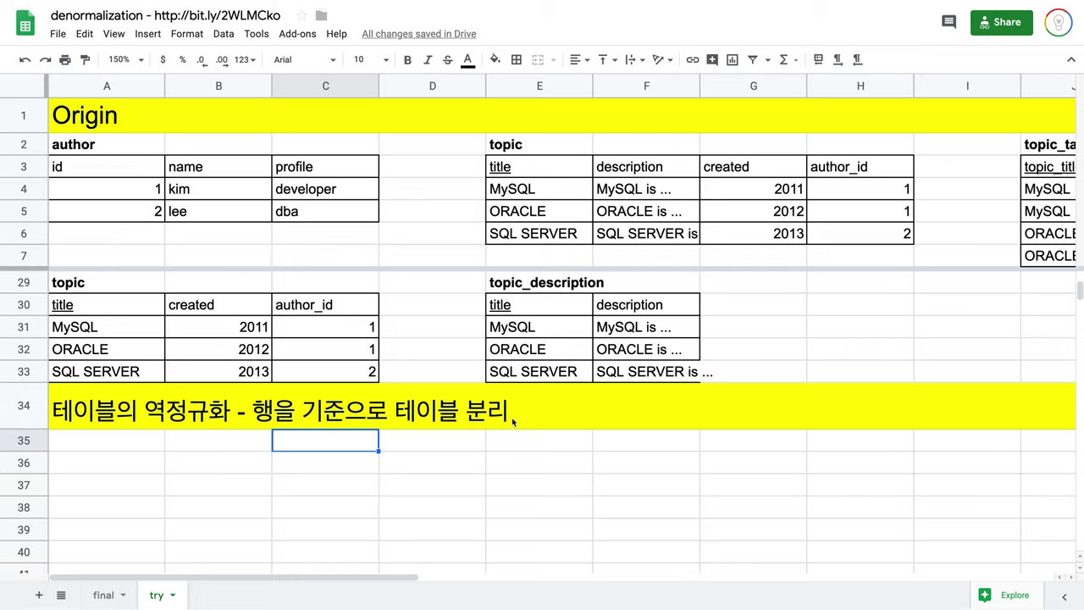
- Copy the original topic heading, column names and the two rows with author_id 1 (E2:H5) to cell A35
{"action": "left_click", "coordinate": [530, 150]}
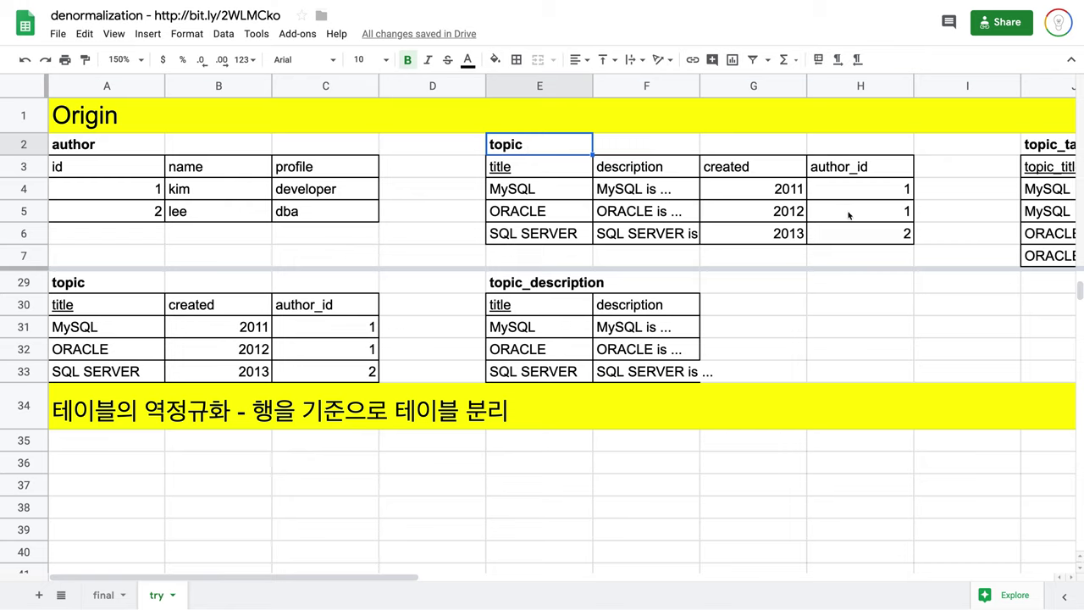
{"action": "left_click", "coordinate": [879, 201]}
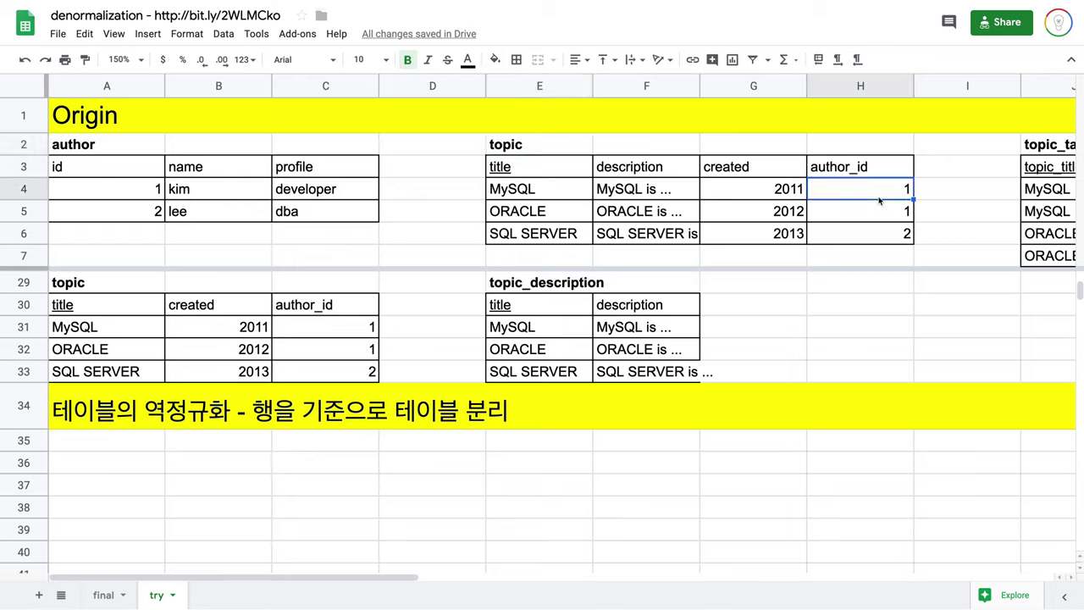
{"action": "left_click", "coordinate": [880, 219]}
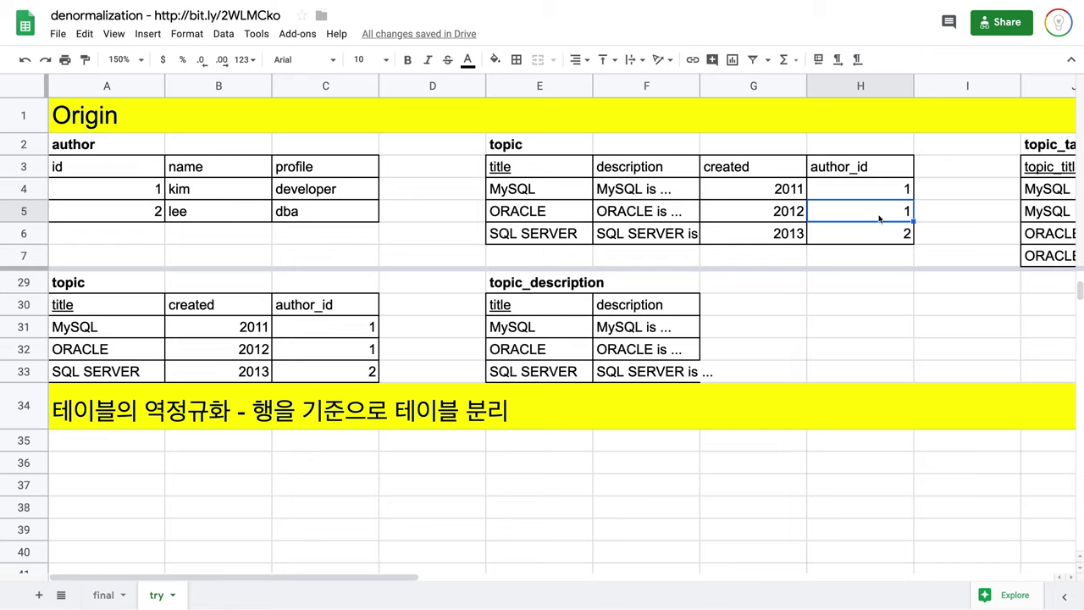
{"action": "left_click", "coordinate": [873, 173]}
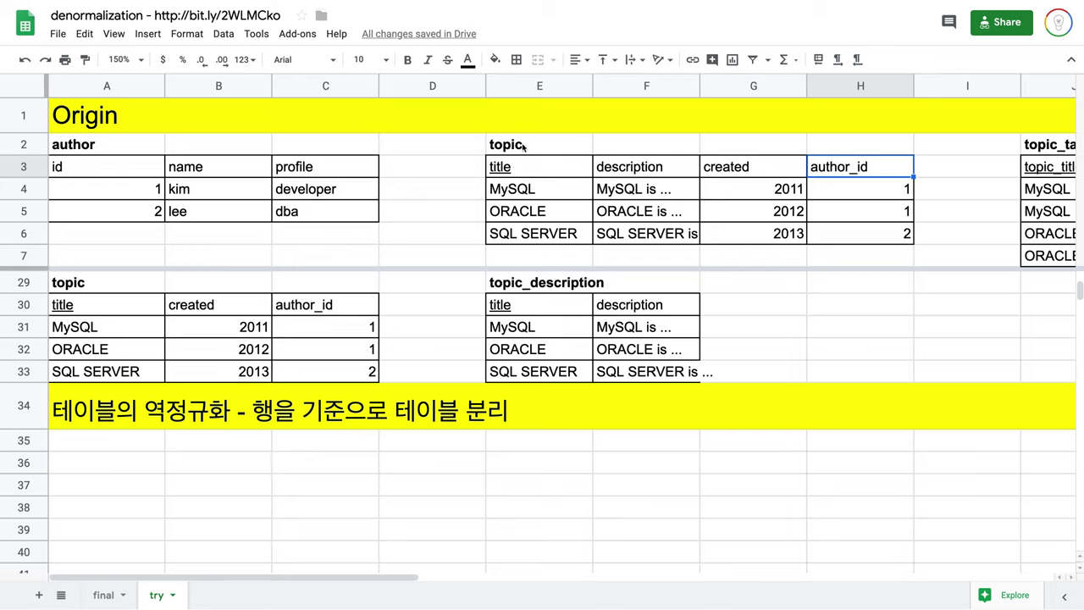
{"action": "left_click_drag", "start_coordinate": [525, 144], "coordinate": [884, 215]}
{"action": "key", "text": "ctrl+c"}
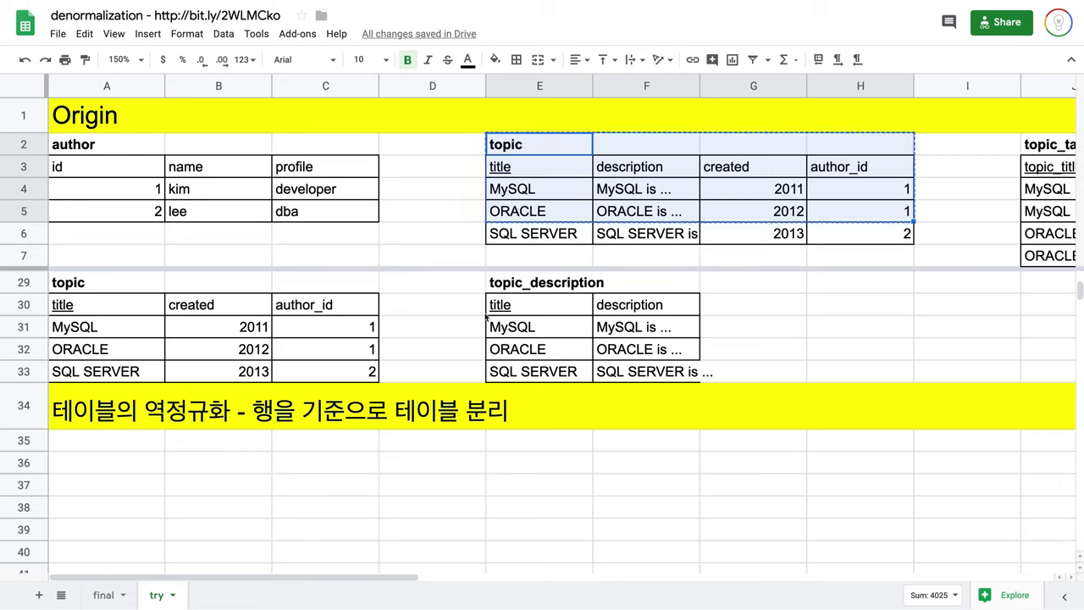
{"action": "left_click", "coordinate": [134, 452]}
{"action": "key", "text": "ctrl+v"}
- Rename the heading of the table pasted at A35 to topic_1000
{"action": "double_click", "coordinate": [114, 448]}
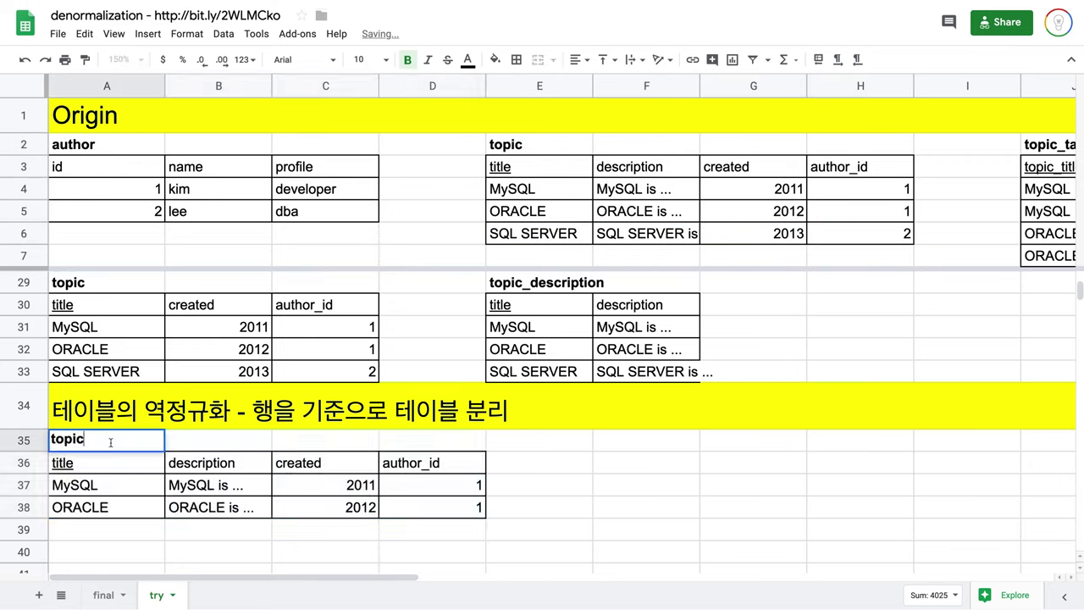
{"action": "type", "text": "_1000"}
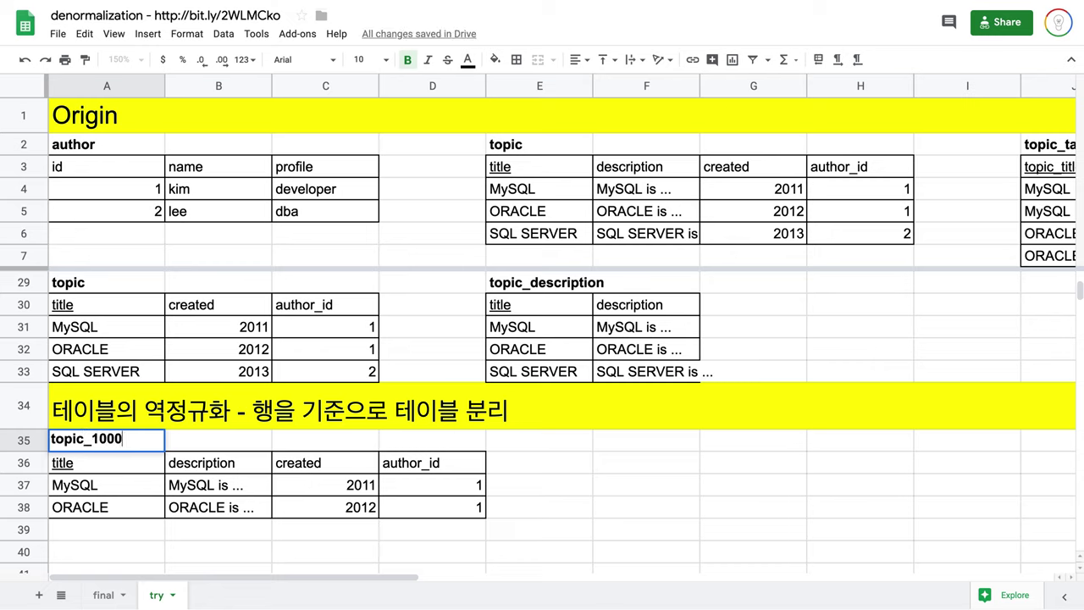
{"action": "key", "text": "Return"}
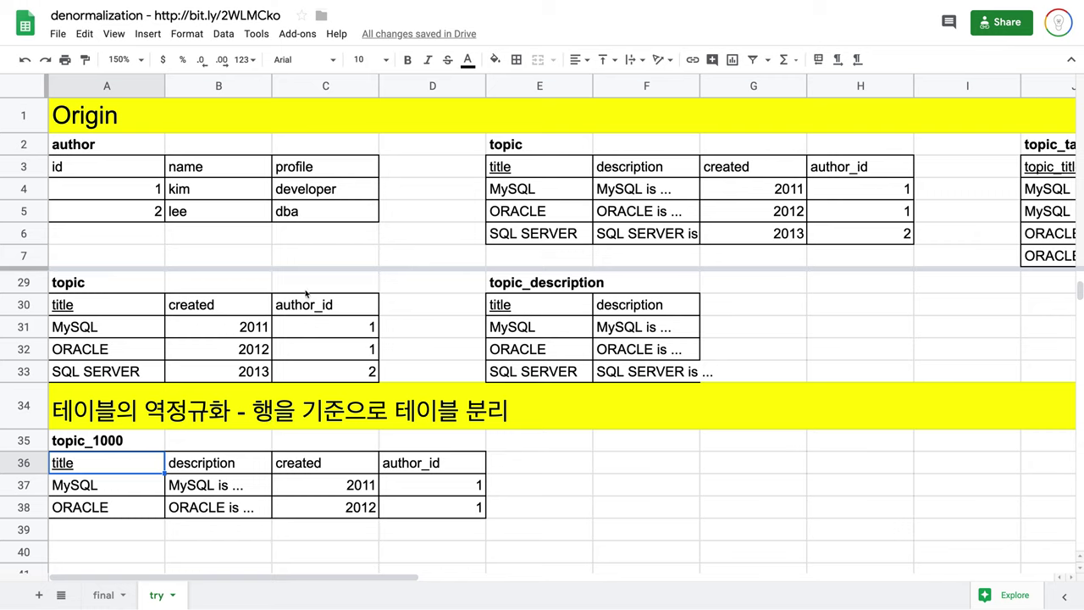
- Copy the complete original topic table with its heading (E2:H6) to cell F35, beside the topic_1000 table
{"action": "left_click_drag", "start_coordinate": [518, 145], "coordinate": [872, 238]}
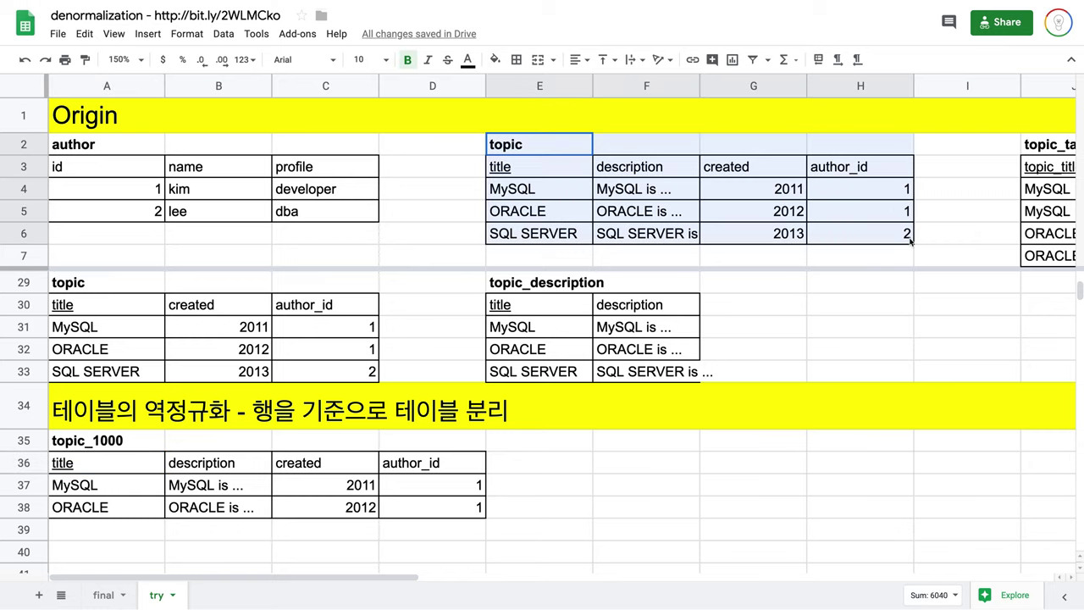
{"action": "key", "text": "ctrl+c"}
{"action": "left_click", "coordinate": [646, 440]}
{"action": "key", "text": "ctrl+v"}
{"action": "left_click", "coordinate": [664, 499]}
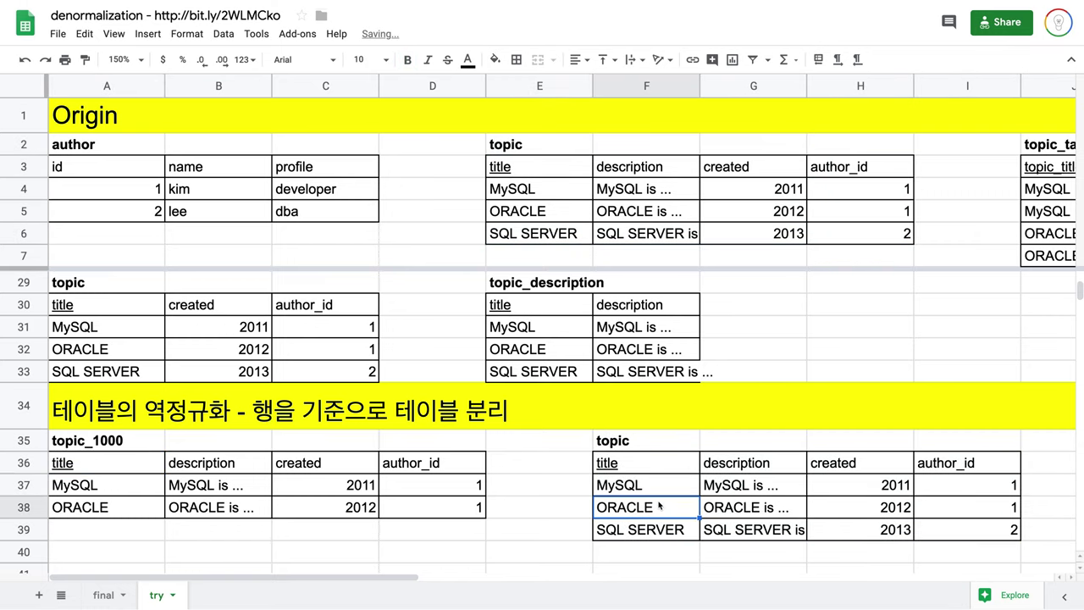
{"action": "left_click", "coordinate": [646, 484]}
{"action": "left_click", "coordinate": [987, 503], "text": "shift"}
{"action": "right_click", "coordinate": [989, 504]}
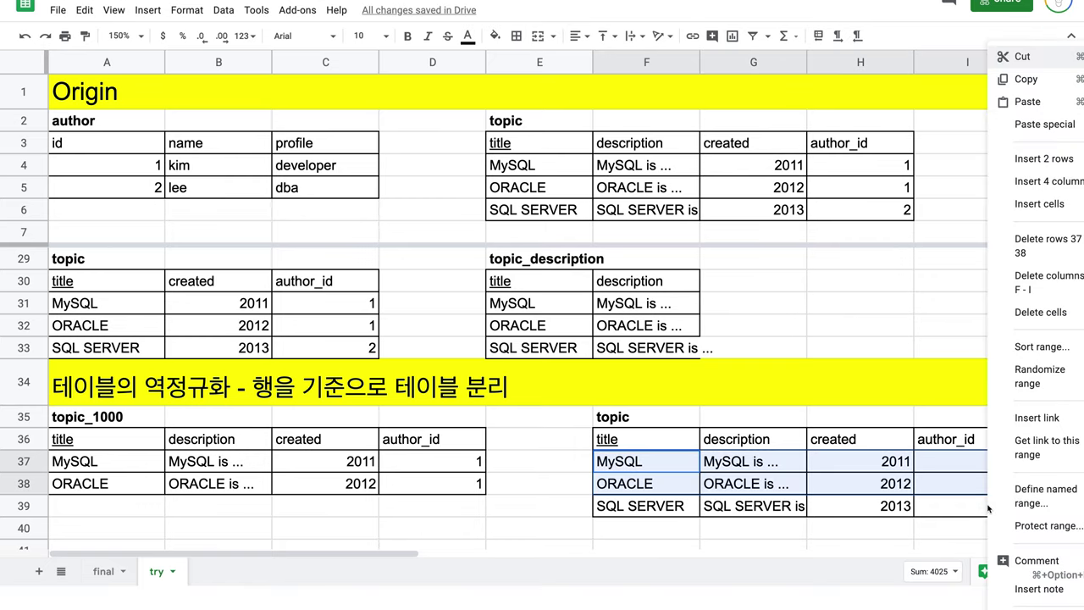
{"action": "left_click", "coordinate": [1048, 246]}
{"action": "key", "text": "super+z"}
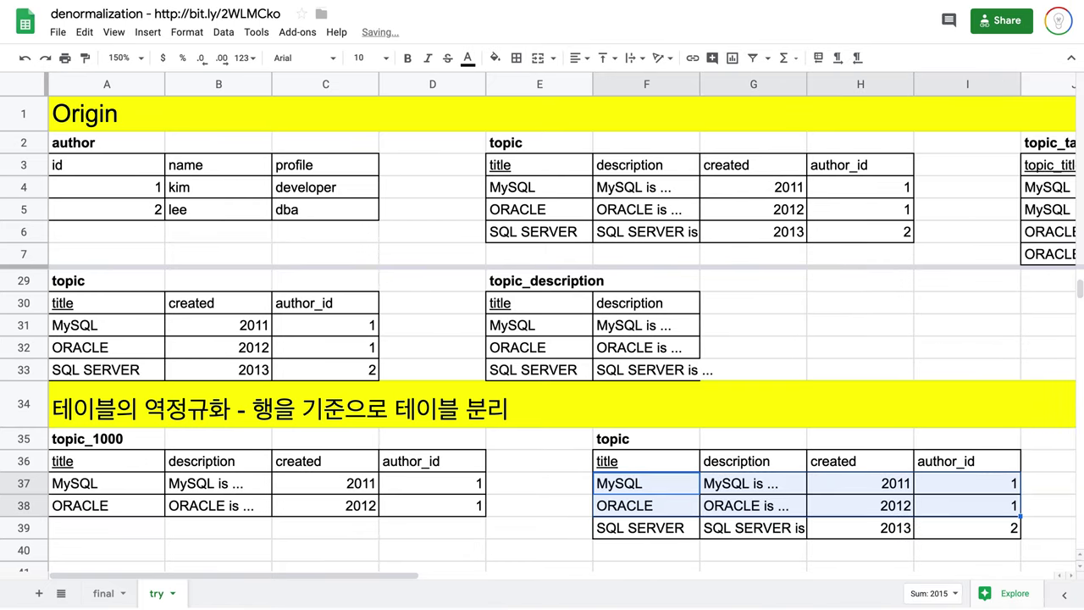
- Delete only the MySQL and ORACLE cells (F37:I38) from the second row-split table, shifting the cells below up
{"action": "right_click", "coordinate": [822, 483]}
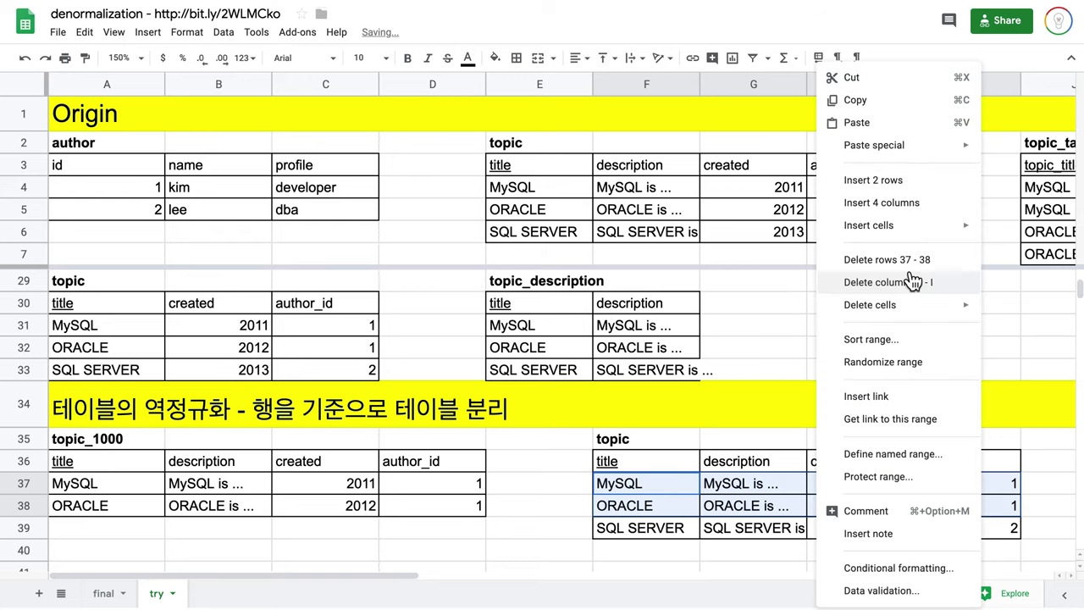
{"action": "mouse_move", "coordinate": [915, 314]}
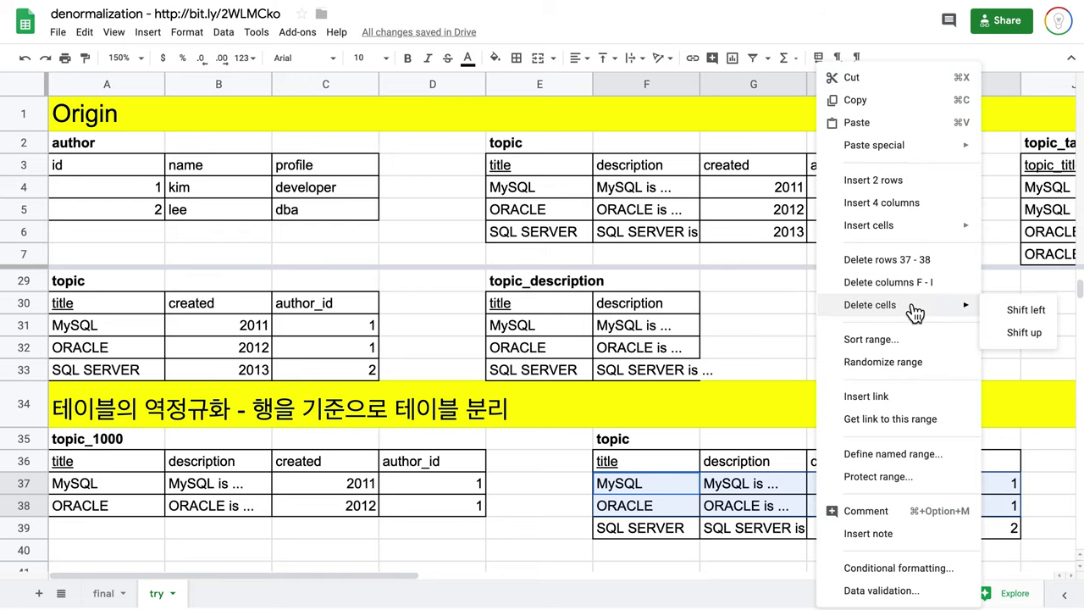
{"action": "left_click", "coordinate": [1027, 333]}
{"action": "left_click", "coordinate": [752, 531]}
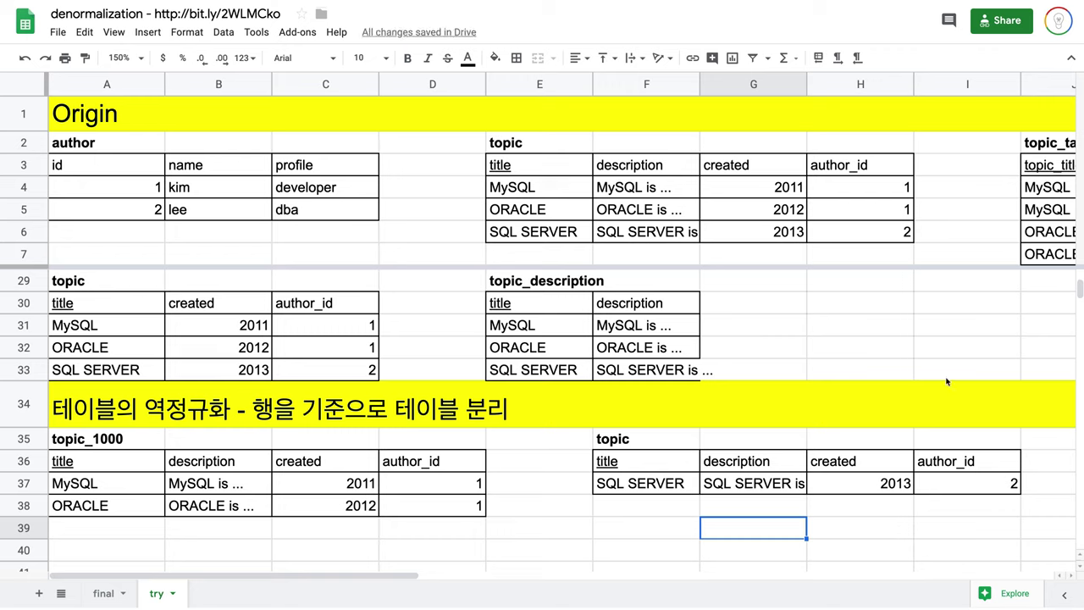
- Change the author_id of the SQL SERVER row in the second row-split table (I37) to 1500
{"action": "double_click", "coordinate": [984, 483]}
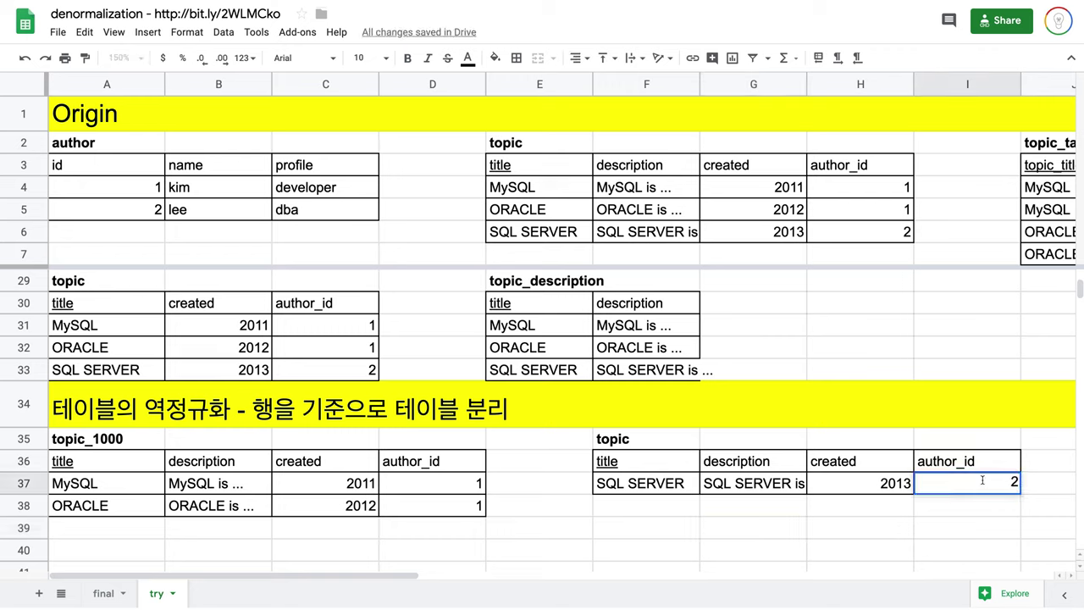
{"action": "type", "text": "200"}
{"action": "key", "text": "BackSpace"}
{"action": "key", "text": "BackSpace"}
{"action": "key", "text": "BackSpace"}
{"action": "type", "text": "0"}
{"action": "type", "text": "0"}
{"action": "key", "text": "BackSpace"}
{"action": "key", "text": "BackSpace"}
{"action": "key", "text": "BackSpace"}
{"action": "key", "text": "BackSpace"}
{"action": "type", "text": "1500"}
{"action": "key", "text": "Return"}
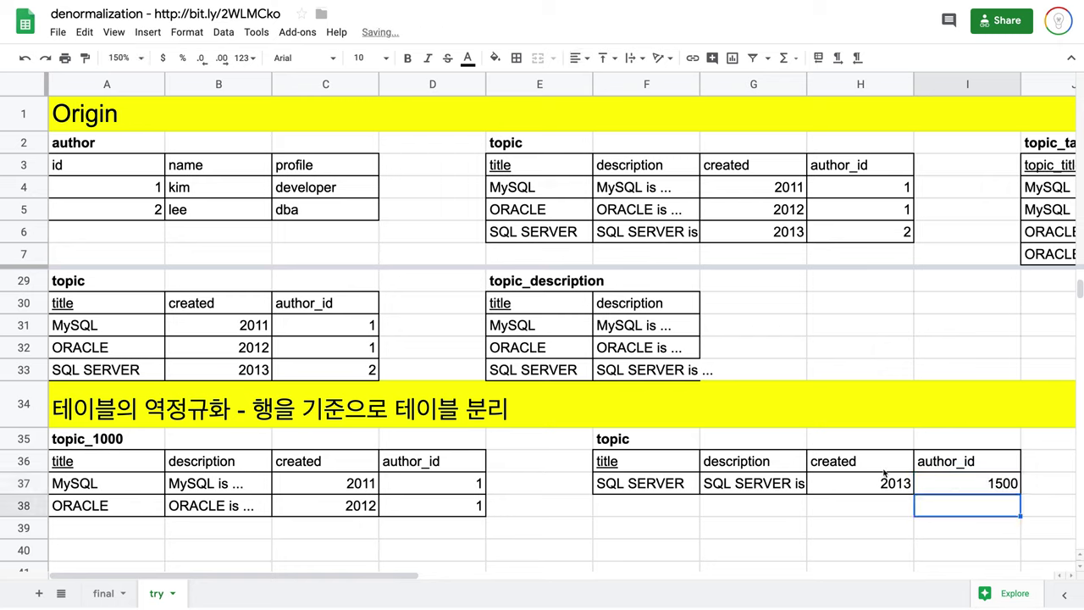
- Rename the heading of the second row-split table at F35 to topic_1500
{"action": "left_click", "coordinate": [645, 447]}
{"action": "double_click", "coordinate": [645, 451]}
{"action": "type", "text": "_1500"}
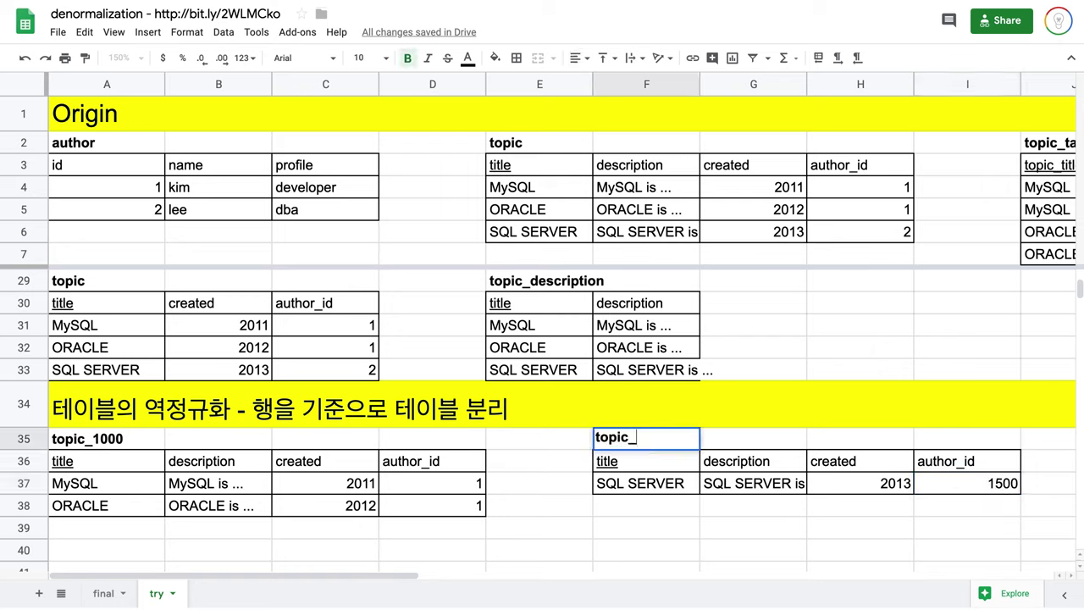
{"action": "key", "text": "Return"}
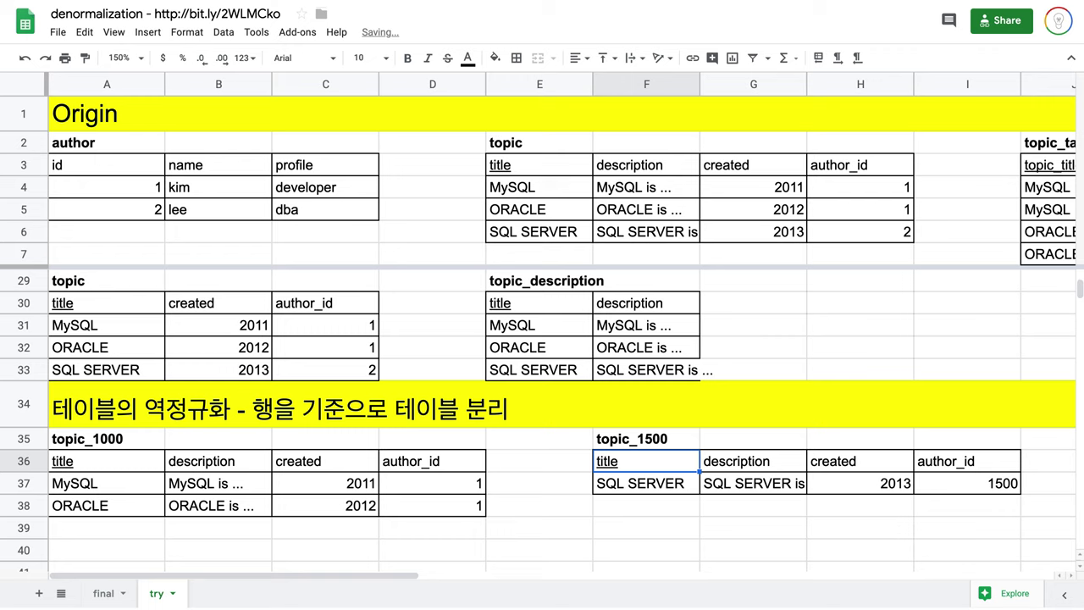
{"action": "left_click", "coordinate": [552, 525]}
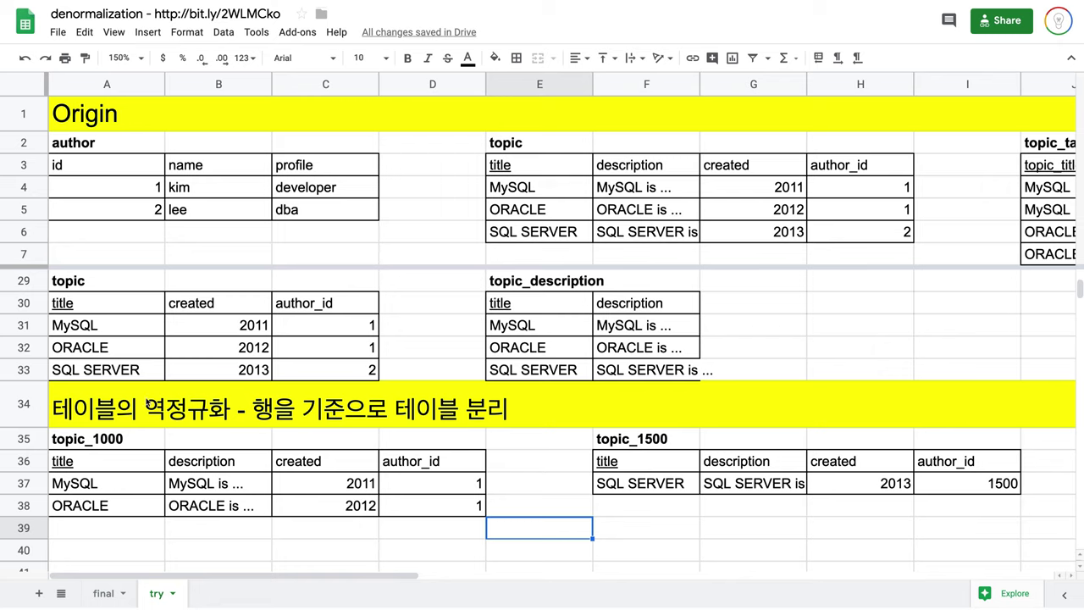
{"action": "left_click", "coordinate": [95, 450]}
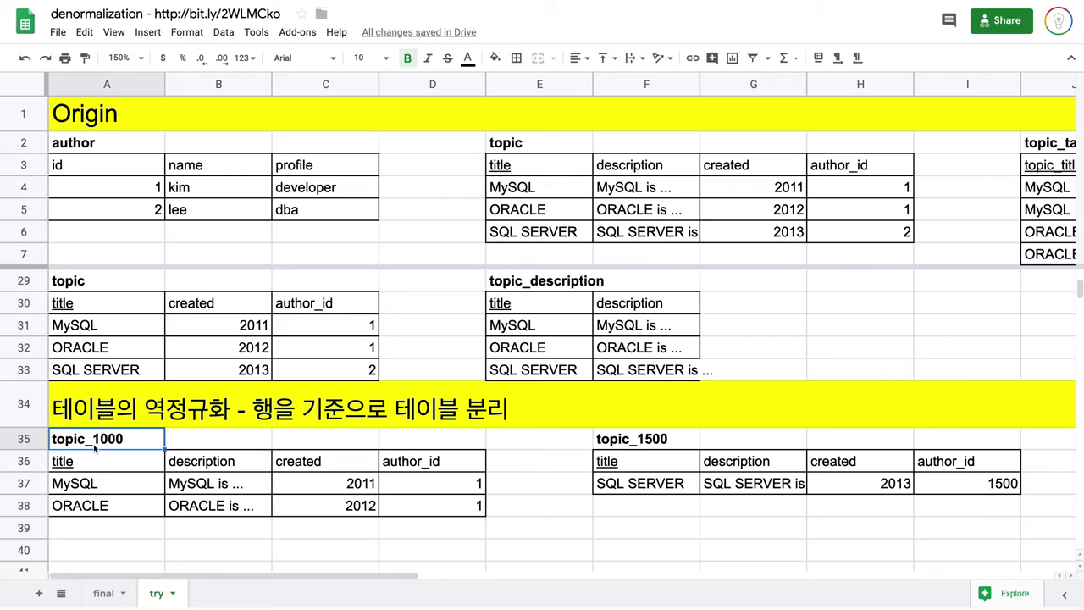
{"action": "left_click", "coordinate": [78, 464]}
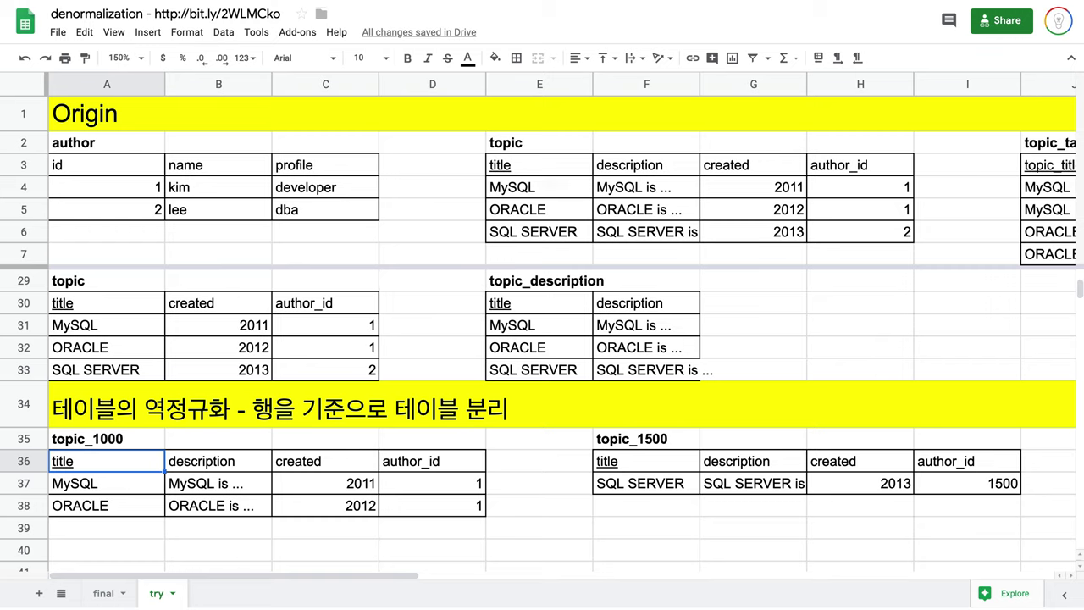
{"action": "left_click", "coordinate": [464, 471]}
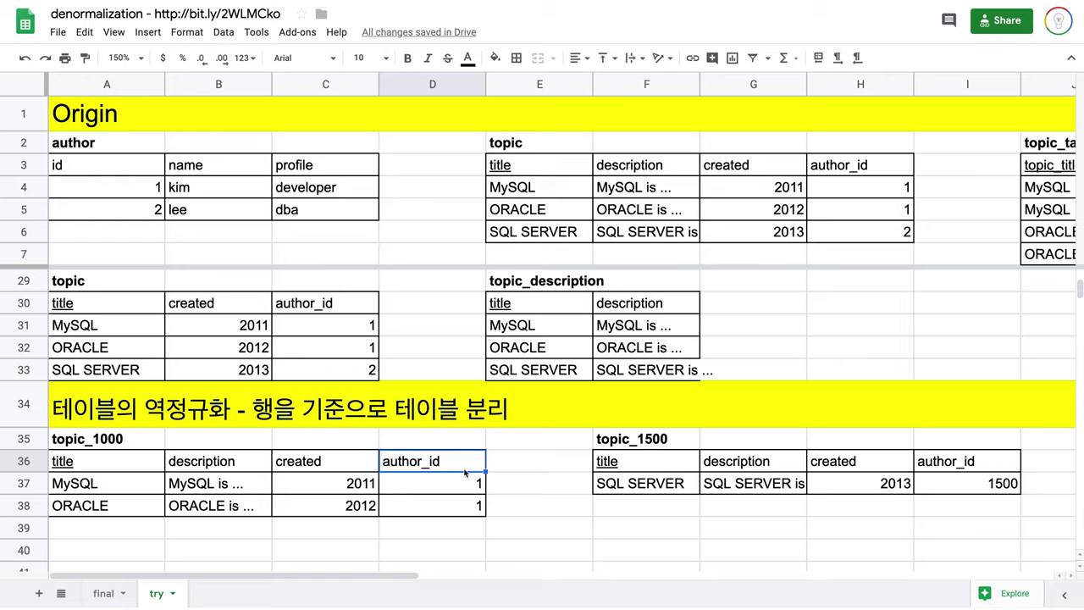